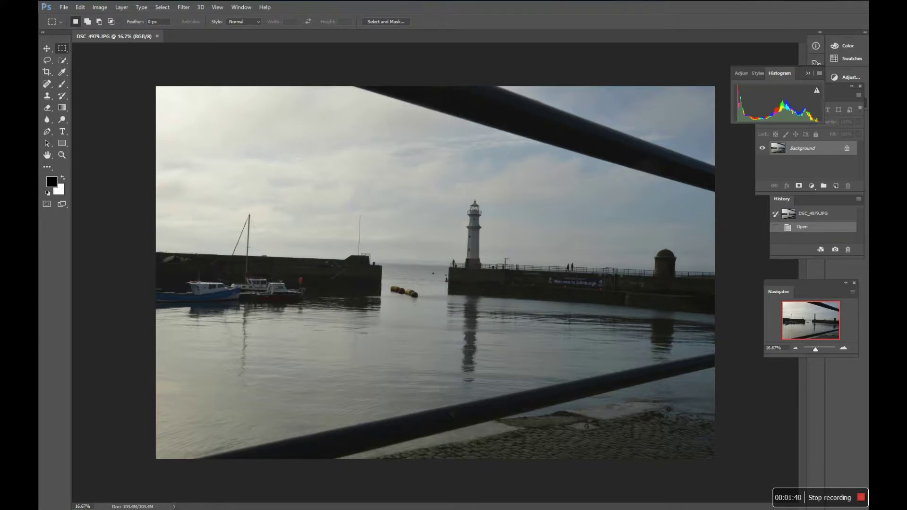
click(174, 507)
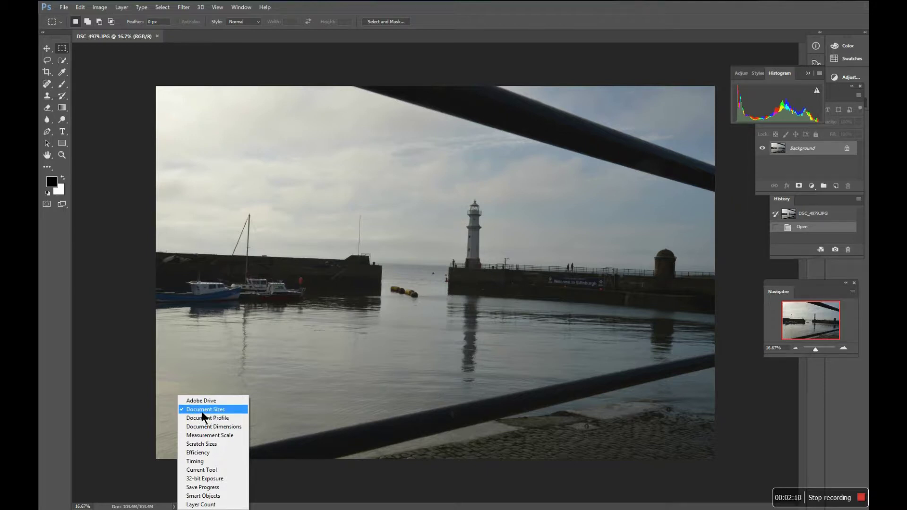
click(133, 400)
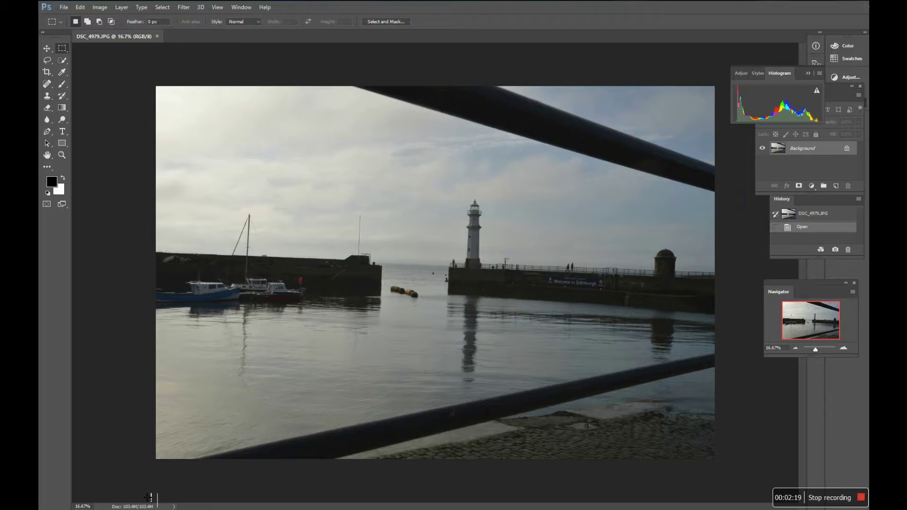
Widen the status bar's Doc size field so the full 103.4M figures are visible
drag(148, 498, 156, 495)
key(alt+Tab)
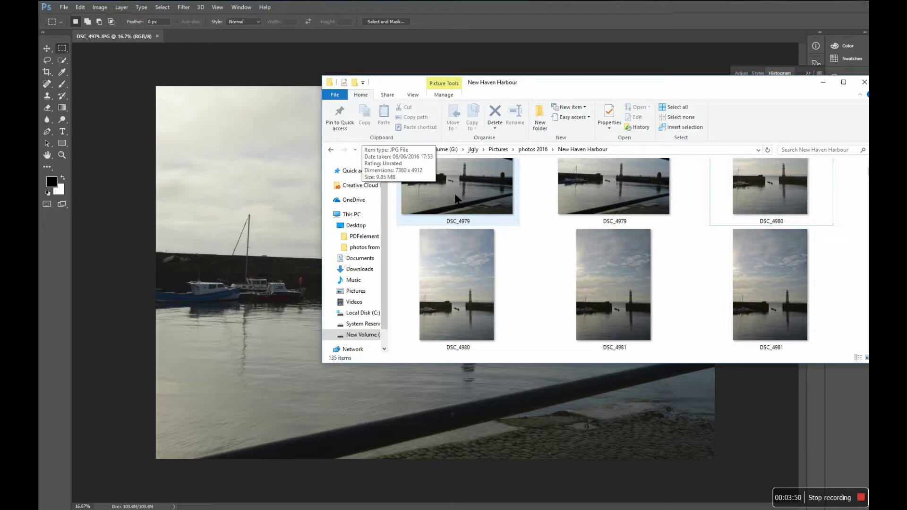
click(124, 288)
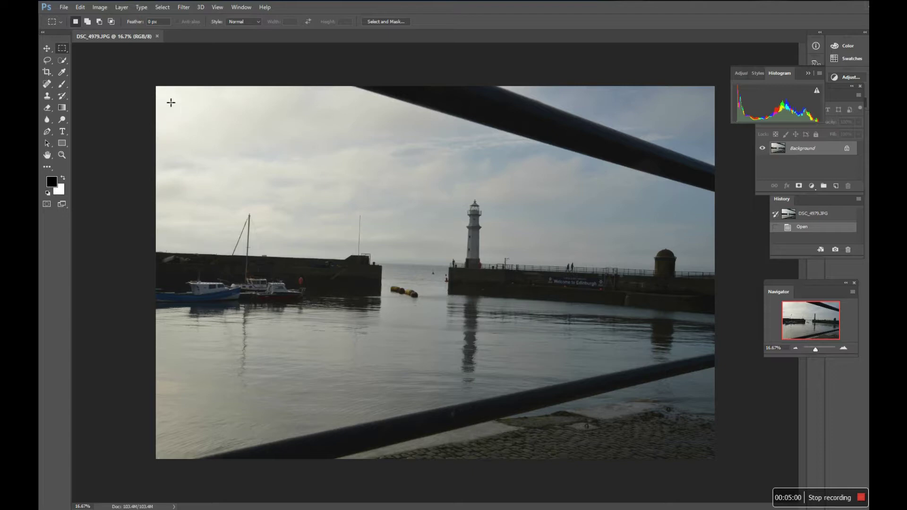
key(alt+Tab)
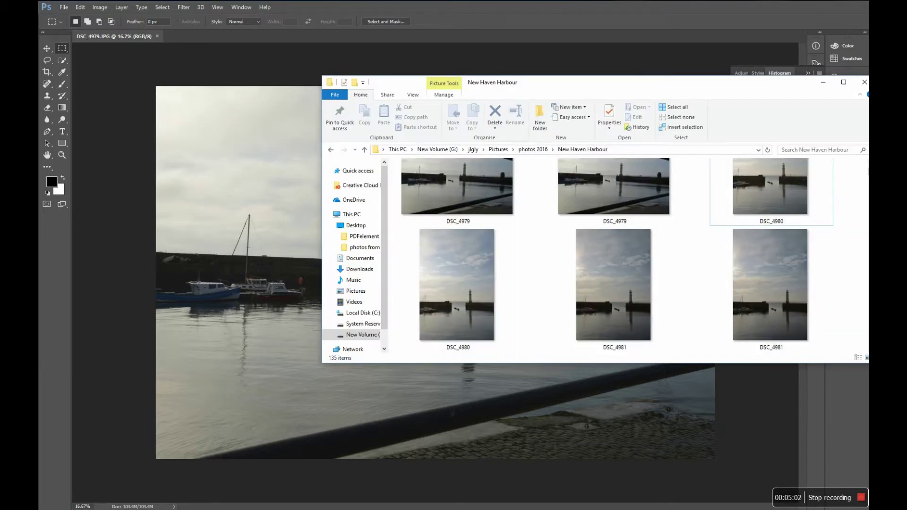
mouse_move(436, 186)
click(137, 176)
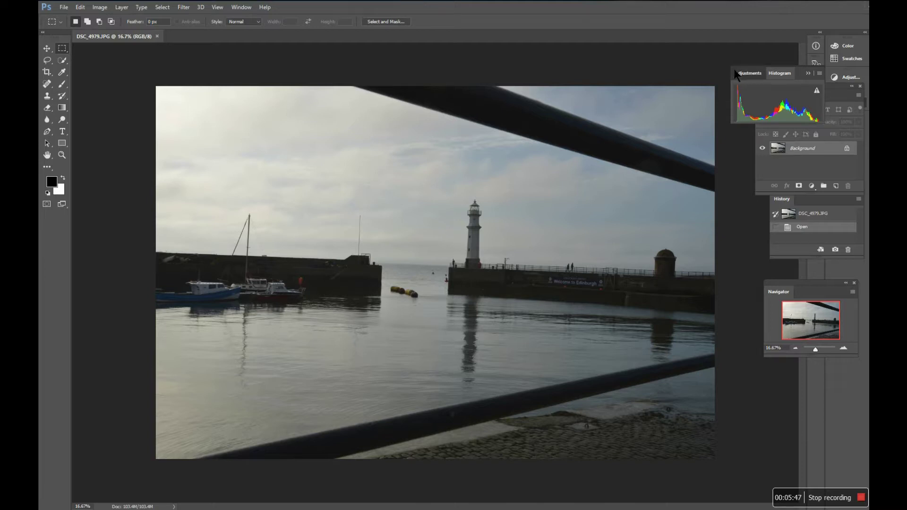
Float the Adjustments and Layers panels and add a Levels adjustment layer
drag(742, 69, 679, 62)
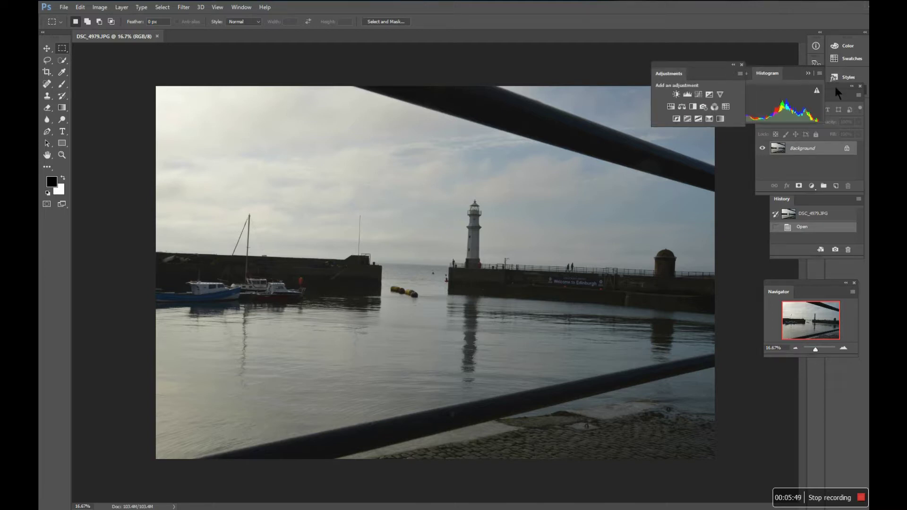
drag(829, 89, 385, 112)
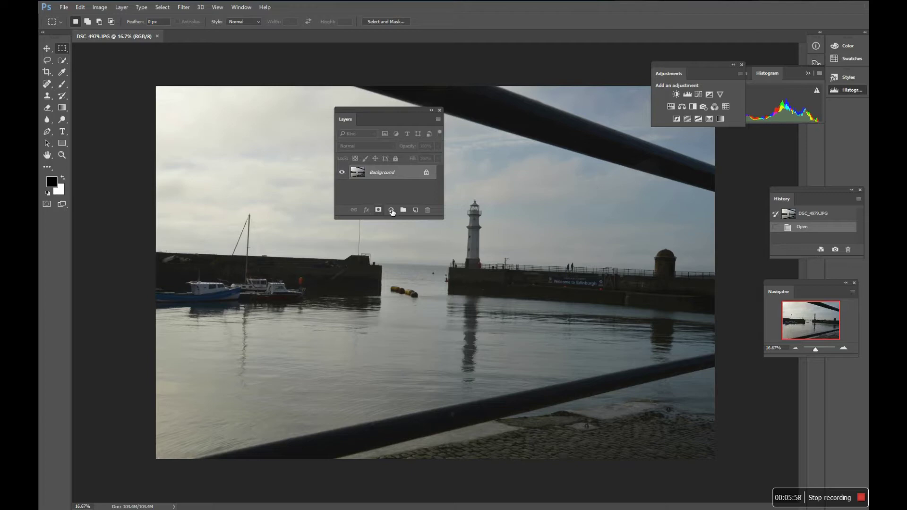
click(392, 211)
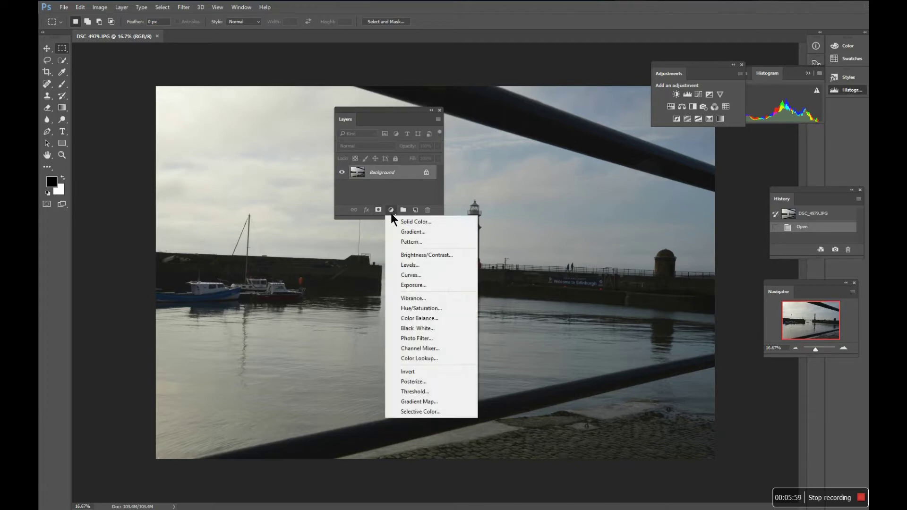
click(413, 267)
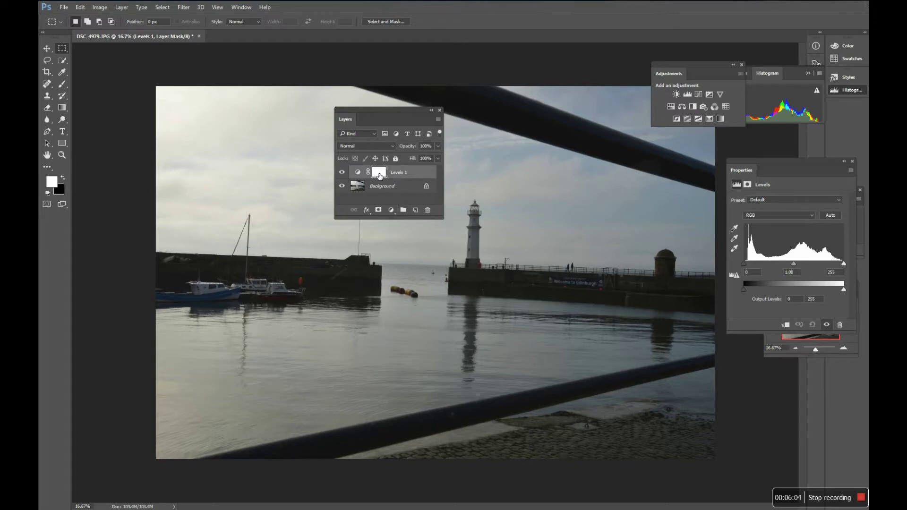
Add a Vibrance adjustment layer above Levels 1 and switch to the Move tool
click(392, 211)
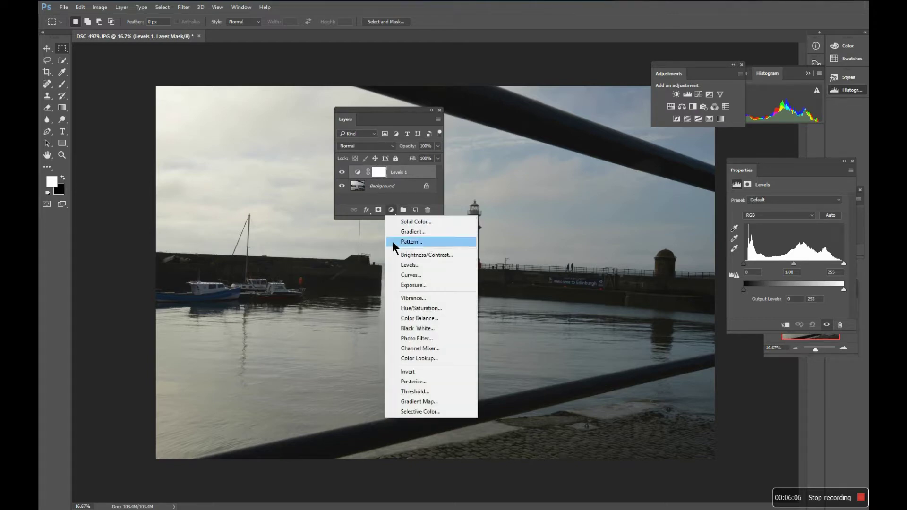
click(411, 299)
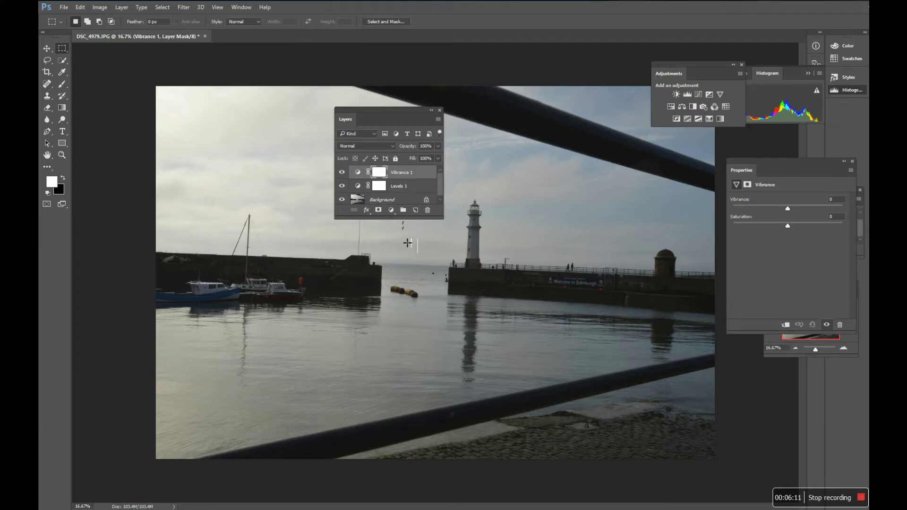
drag(407, 243, 405, 261)
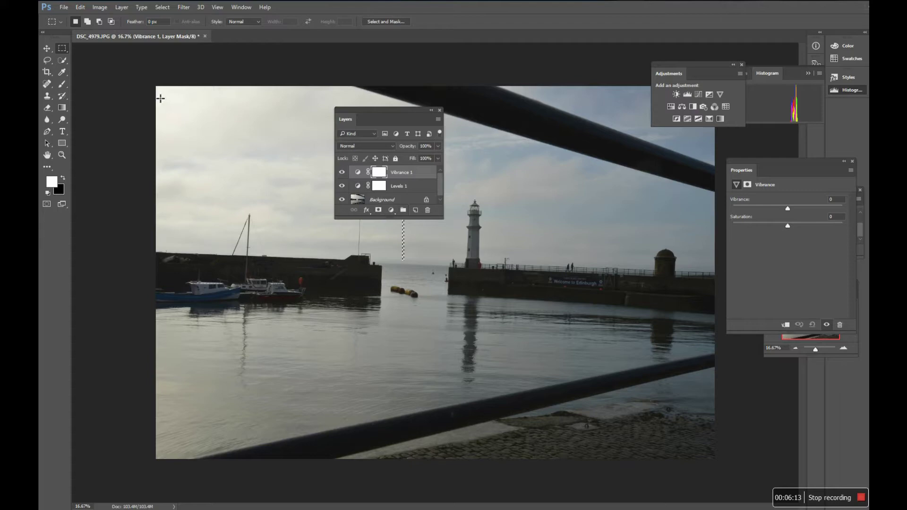
click(46, 48)
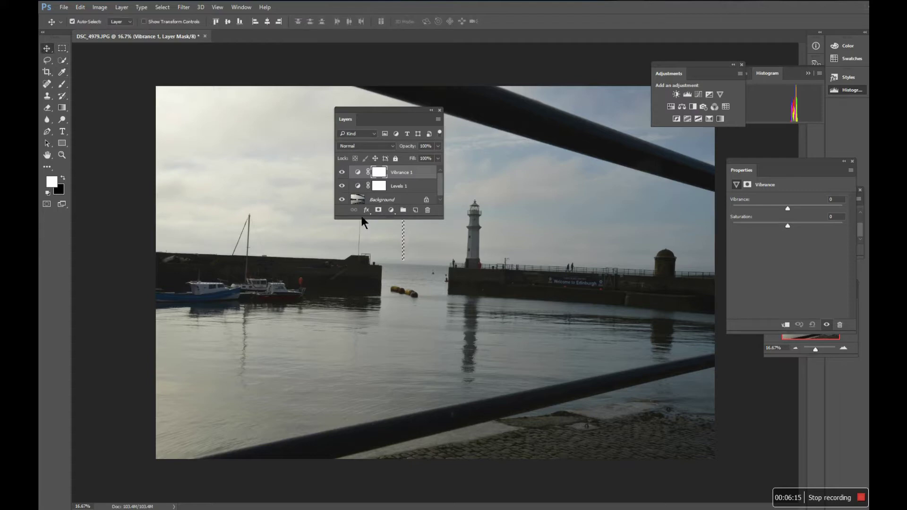
drag(367, 221, 370, 294)
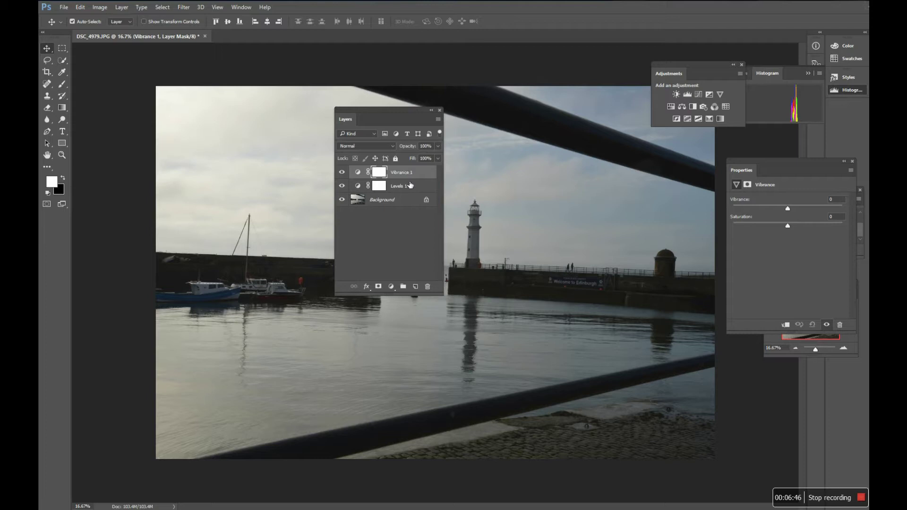
click(430, 189)
drag(431, 191, 427, 286)
click(427, 173)
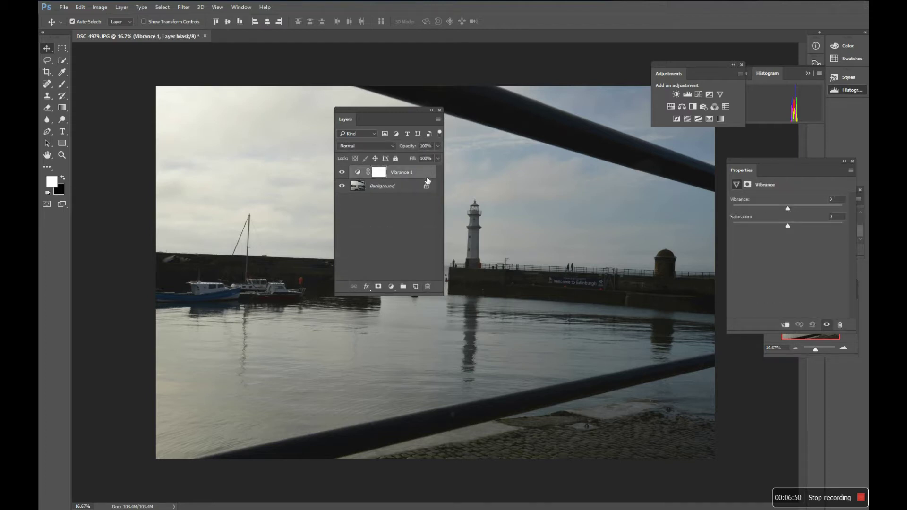
drag(428, 175, 428, 287)
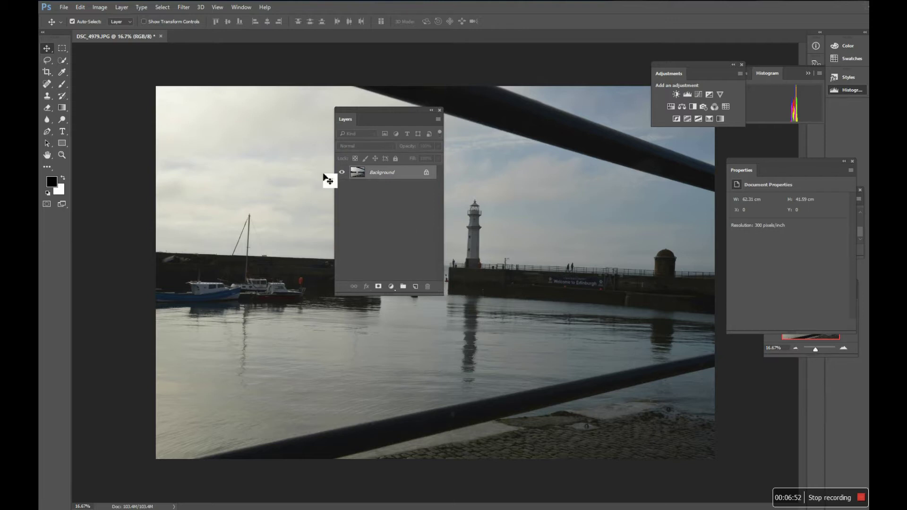
drag(366, 178, 68, 9)
Start Save As for DSC_4979 with TIFF (*.TIF;*.TIFF) chosen as the format
click(63, 7)
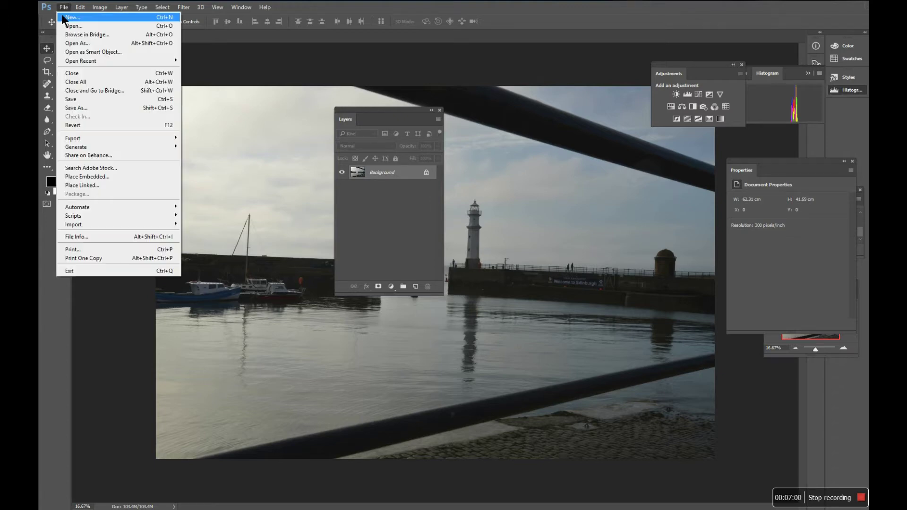
click(92, 106)
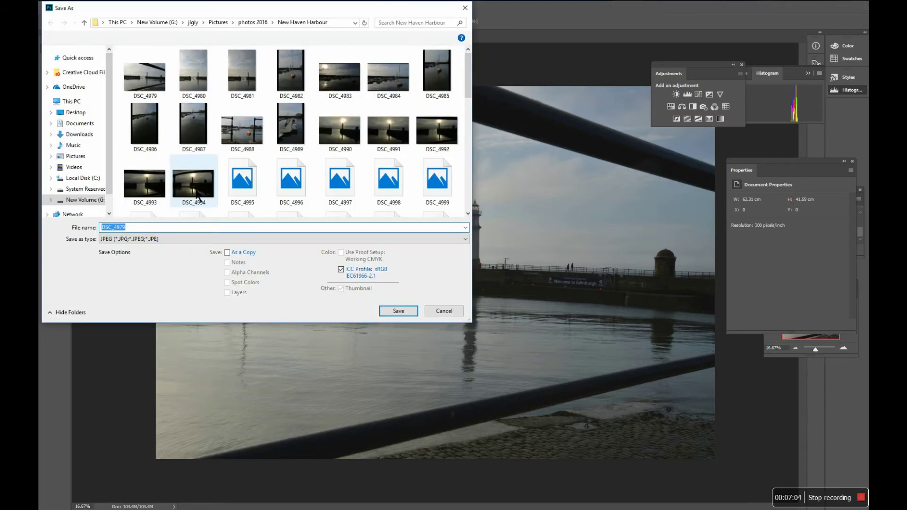
click(463, 239)
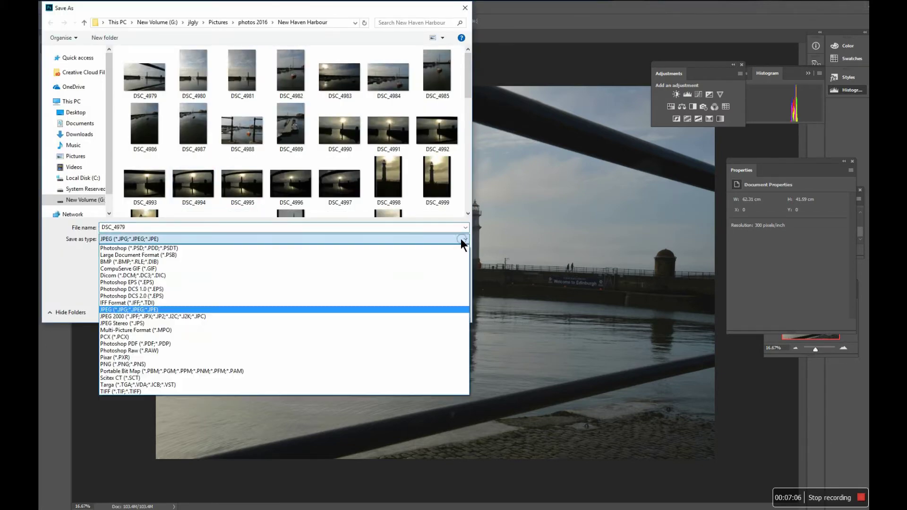
click(144, 391)
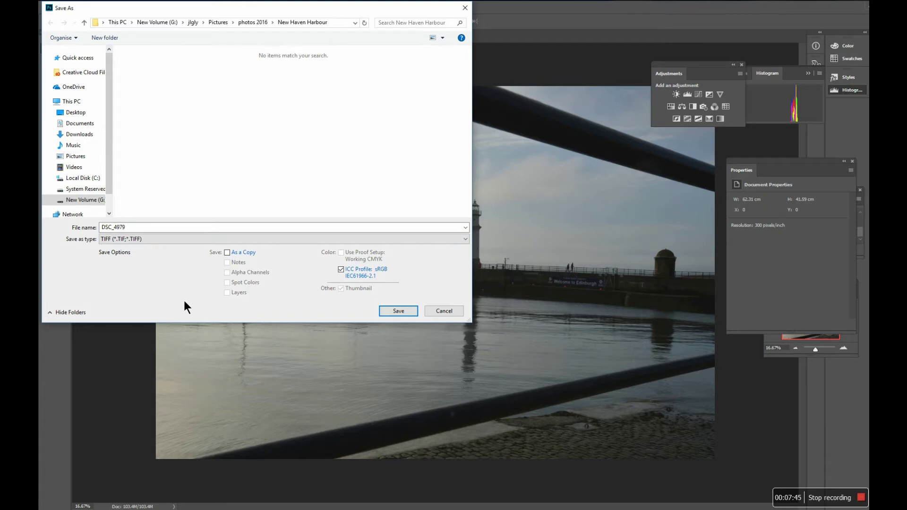
Save DSC_4979.tif with TIFF Image Compression left at None
click(402, 310)
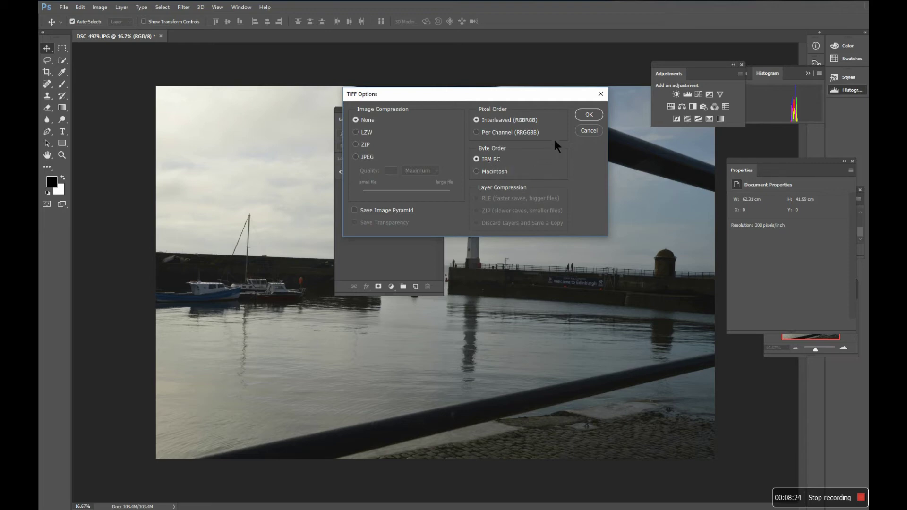
click(583, 114)
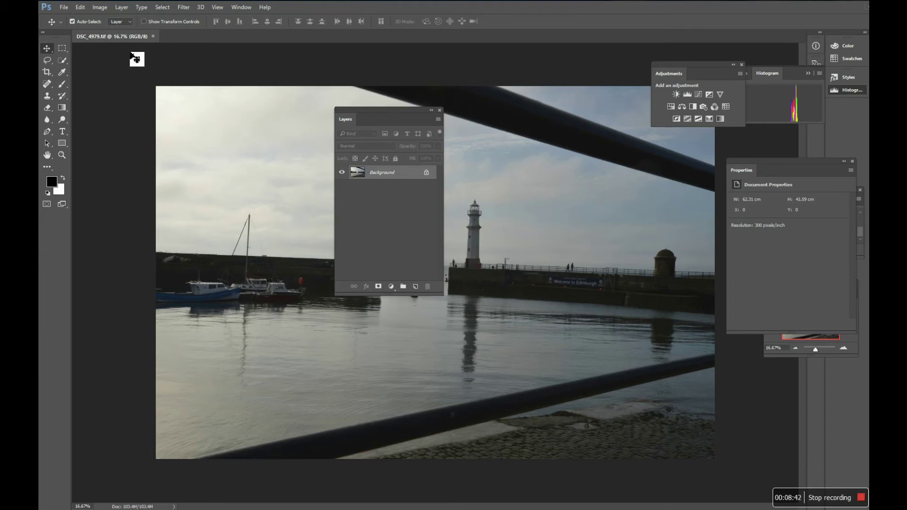
Compare the 103 MB DSC_4979 TIF against the 9.85 MB JPEG, then drag the image into Photoshop
key(alt+Tab)
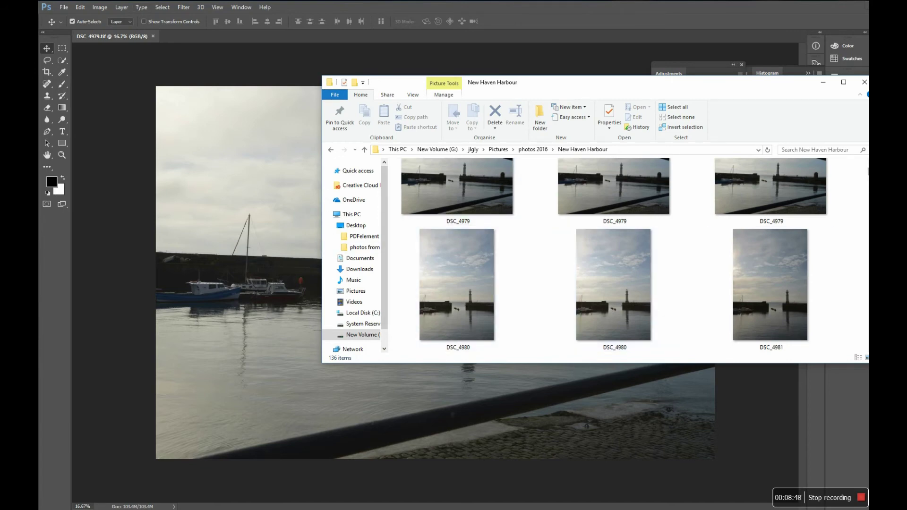
scroll(867, 180, up, 1)
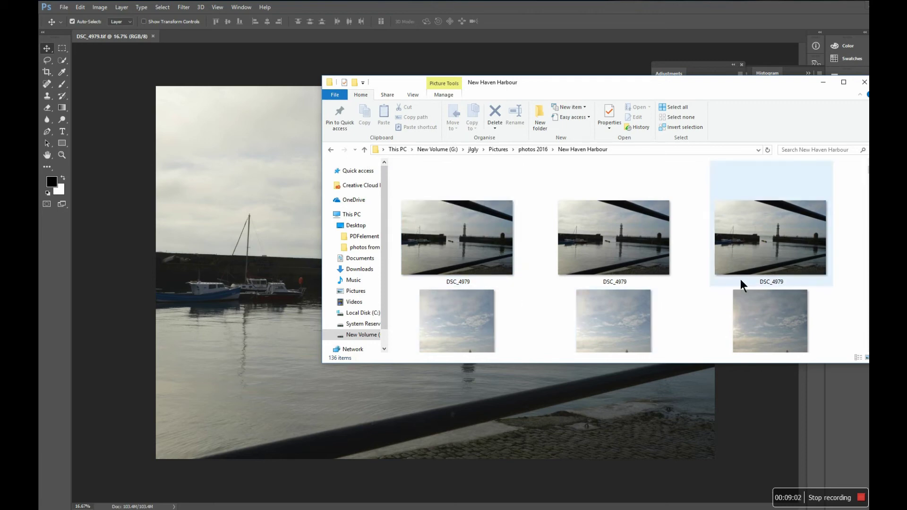
mouse_move(761, 230)
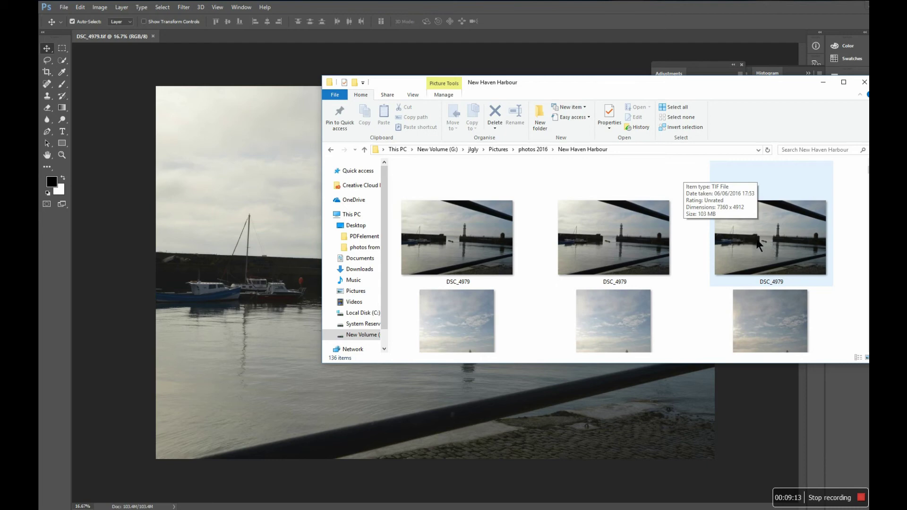
mouse_move(475, 214)
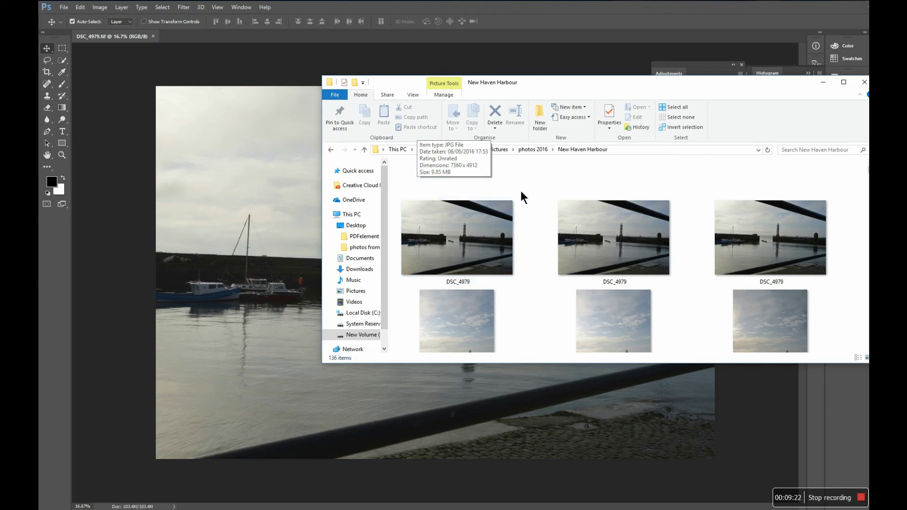
mouse_move(511, 202)
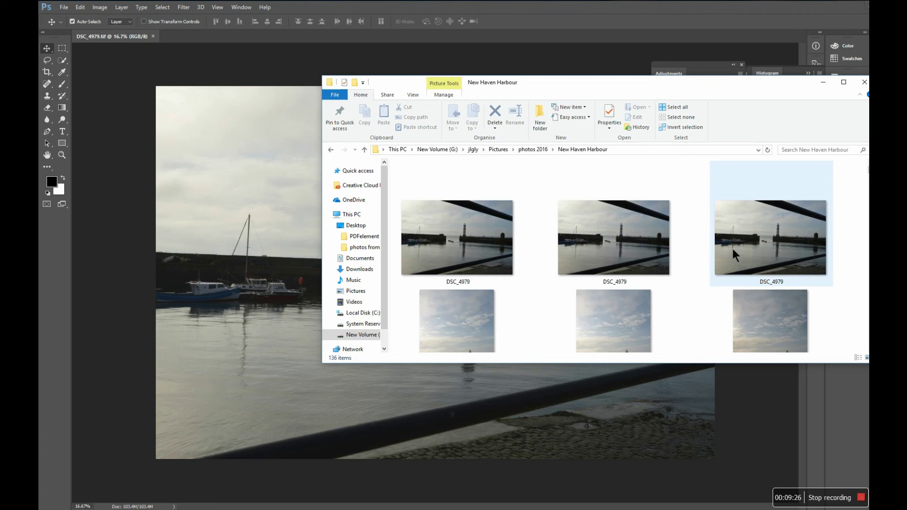
mouse_move(739, 250)
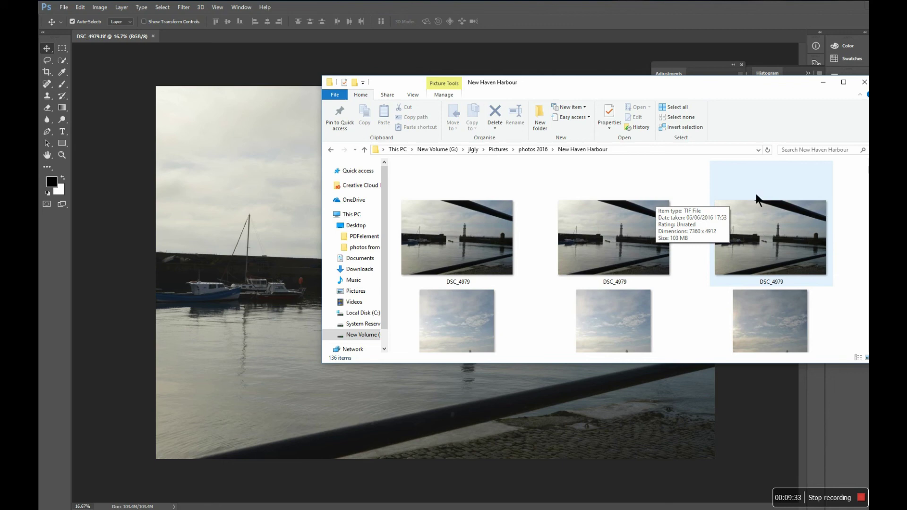
drag(754, 197, 62, 8)
click(63, 9)
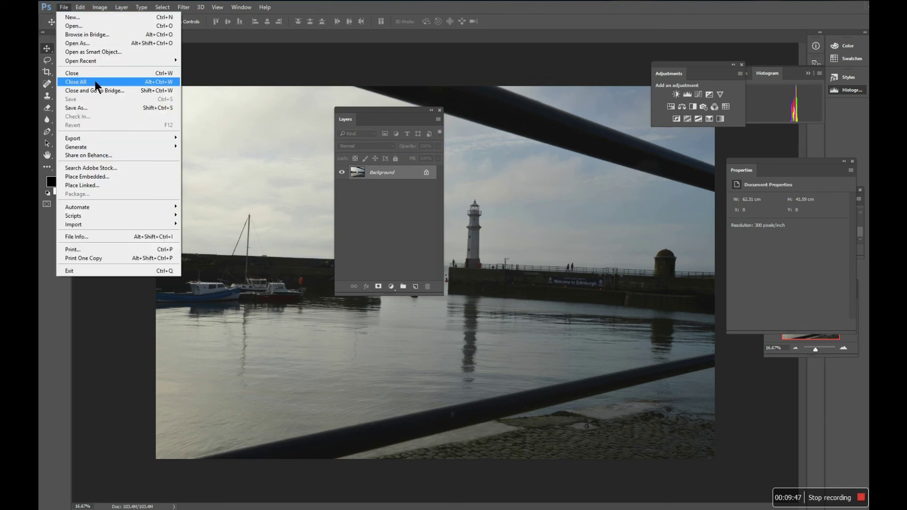
click(87, 108)
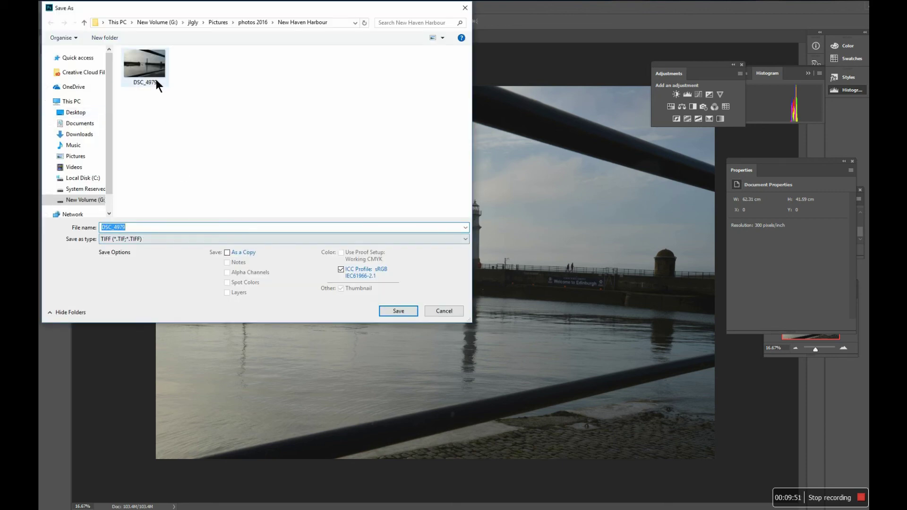
click(436, 310)
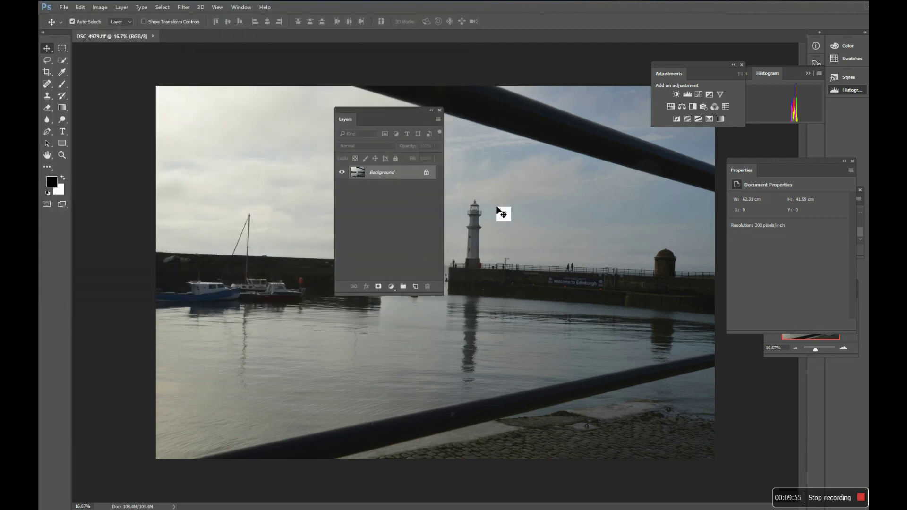